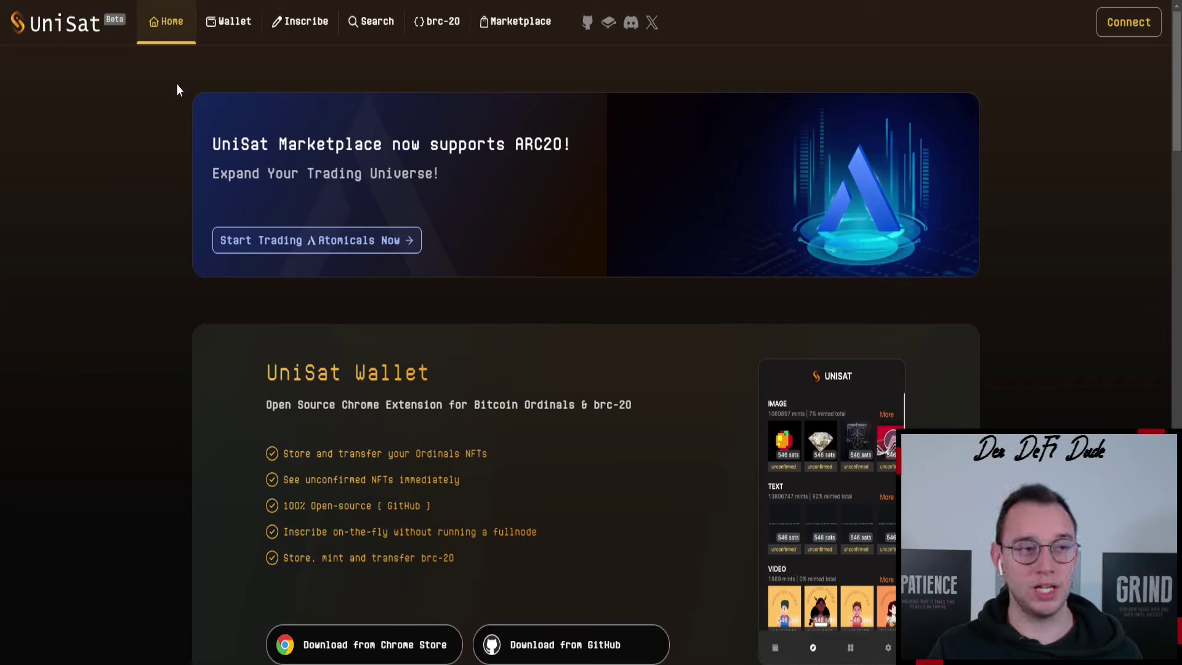
Step: Check in UniSat Wallet's network settings that TESTNET remains selected
{"action": "key", "text": "ctrl+Tab"}
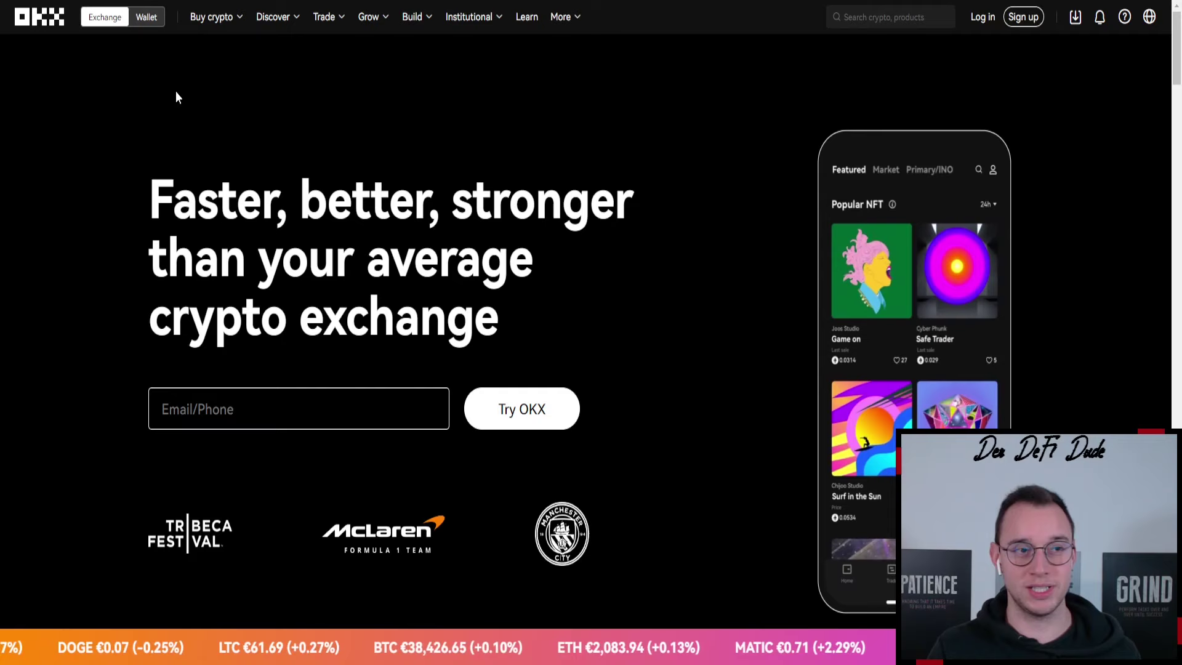
{"action": "key", "text": "ctrl+shift+Tab"}
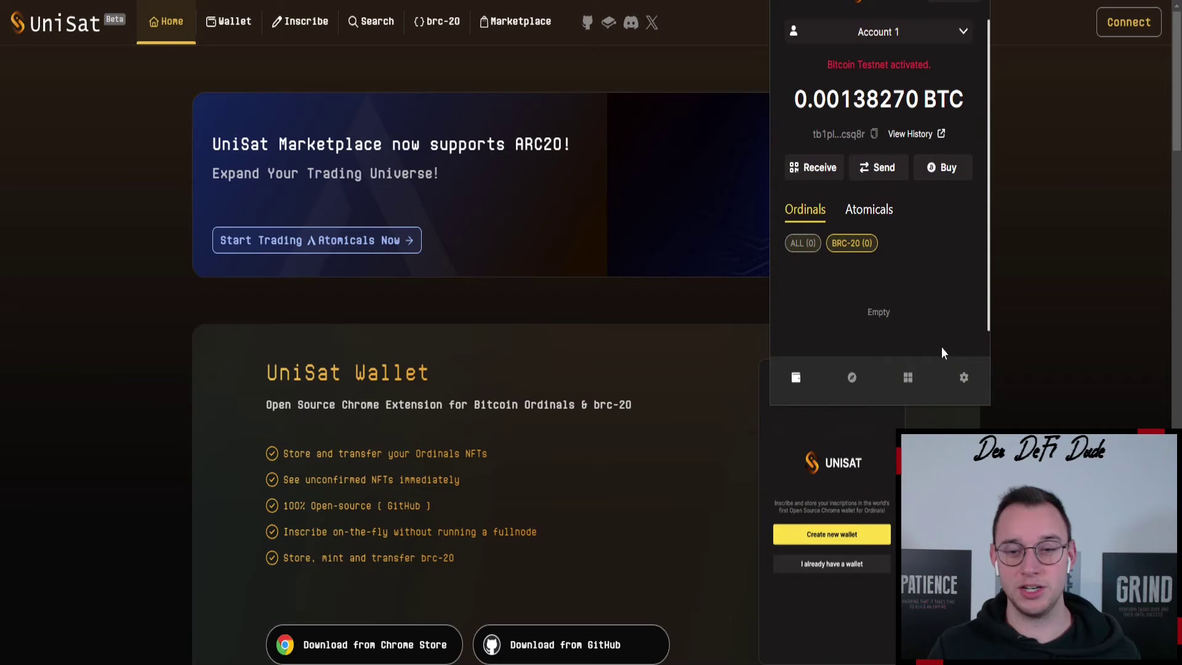
{"action": "left_click", "coordinate": [963, 377]}
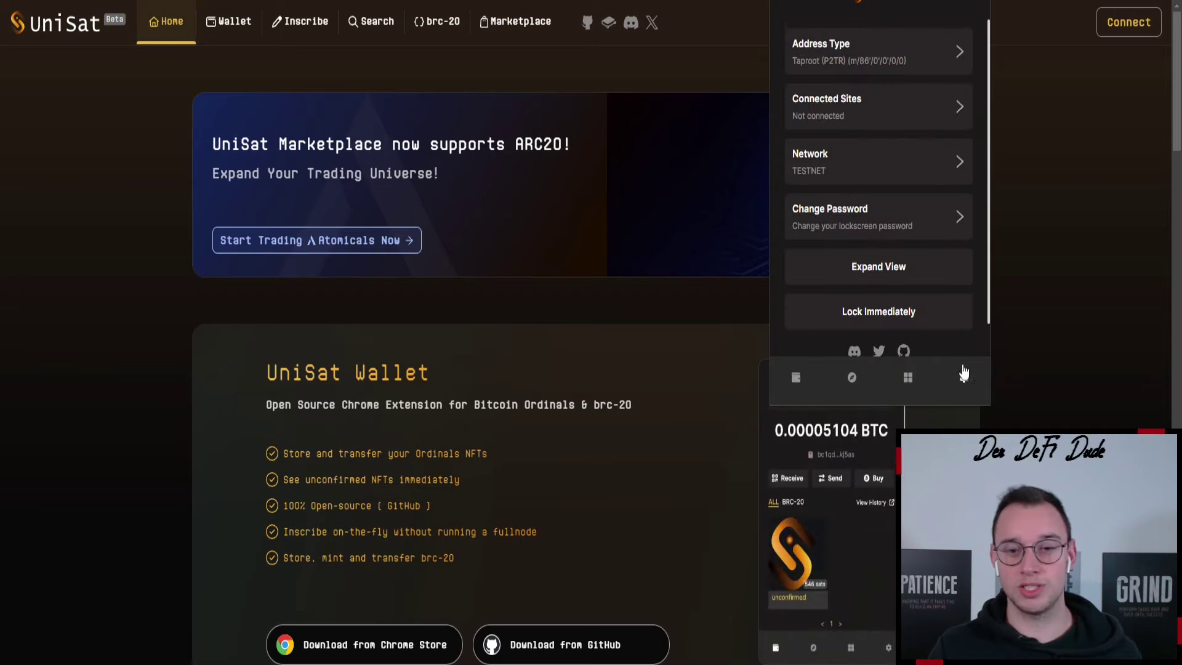
{"action": "left_click", "coordinate": [862, 174]}
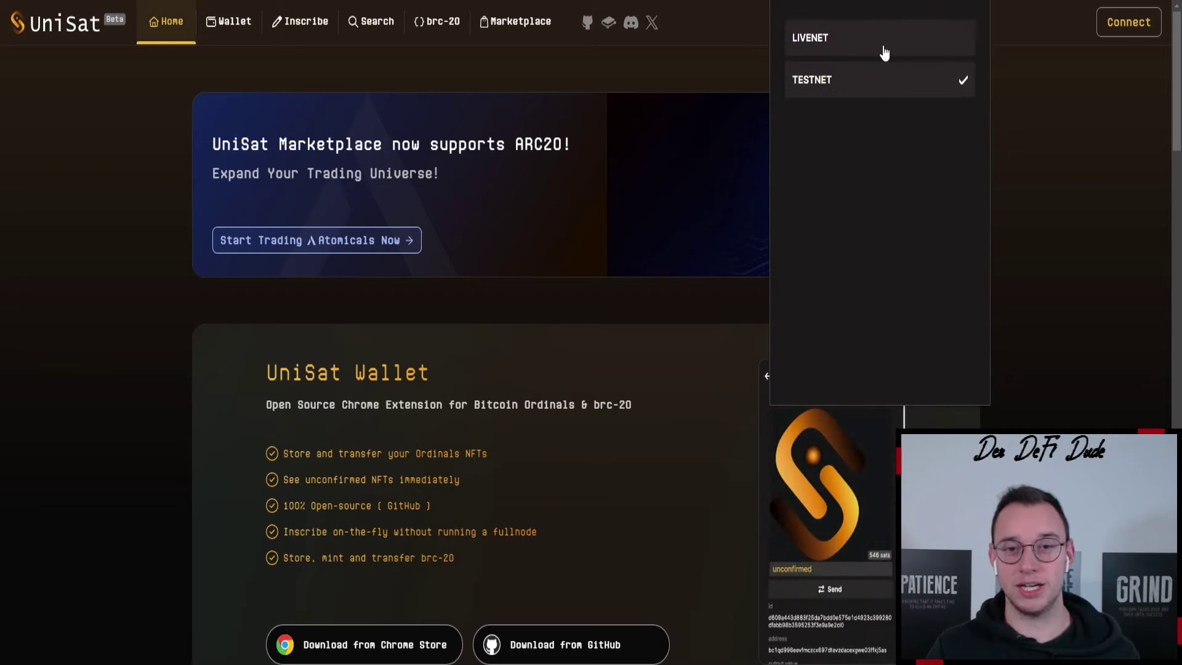
{"action": "left_click", "coordinate": [1024, 103]}
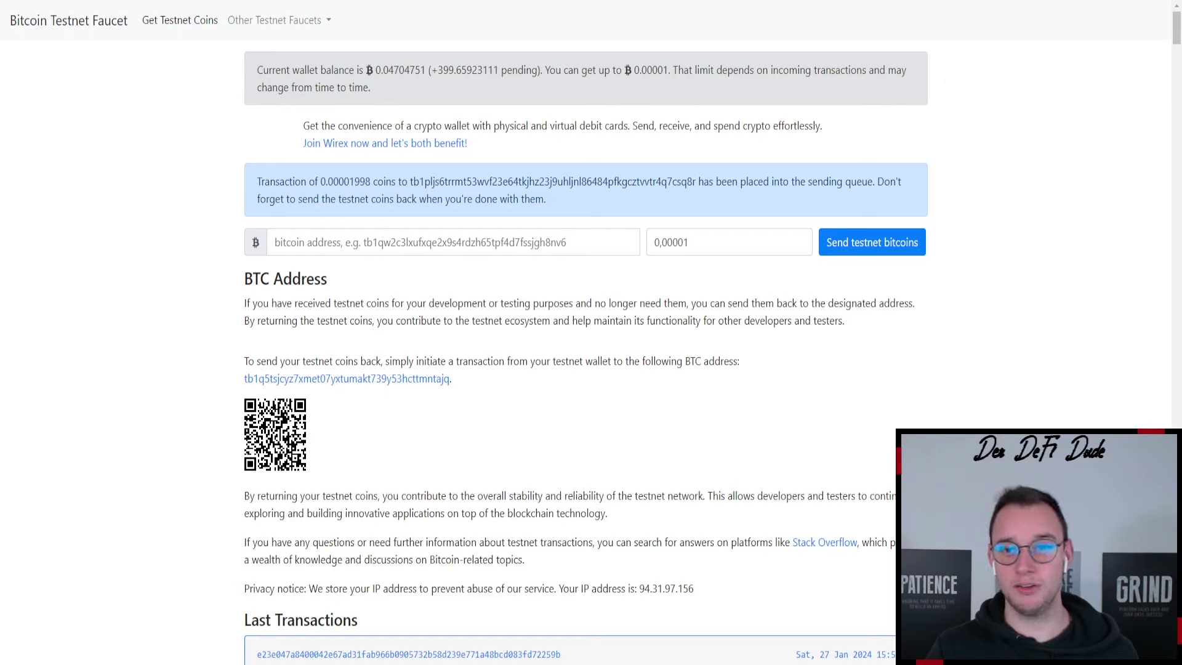
Step: Paste the UniSat testnet address into the faucet's bitcoin address field and select the amount
{"action": "left_click", "coordinate": [878, 1]}
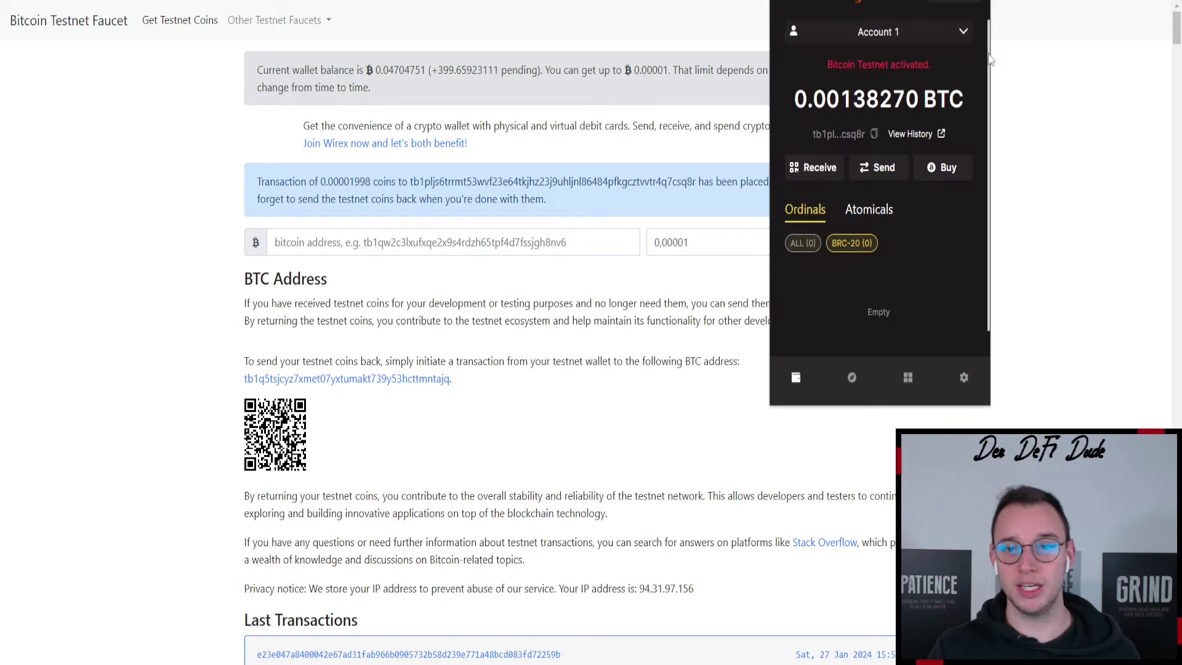
{"action": "left_click", "coordinate": [874, 136]}
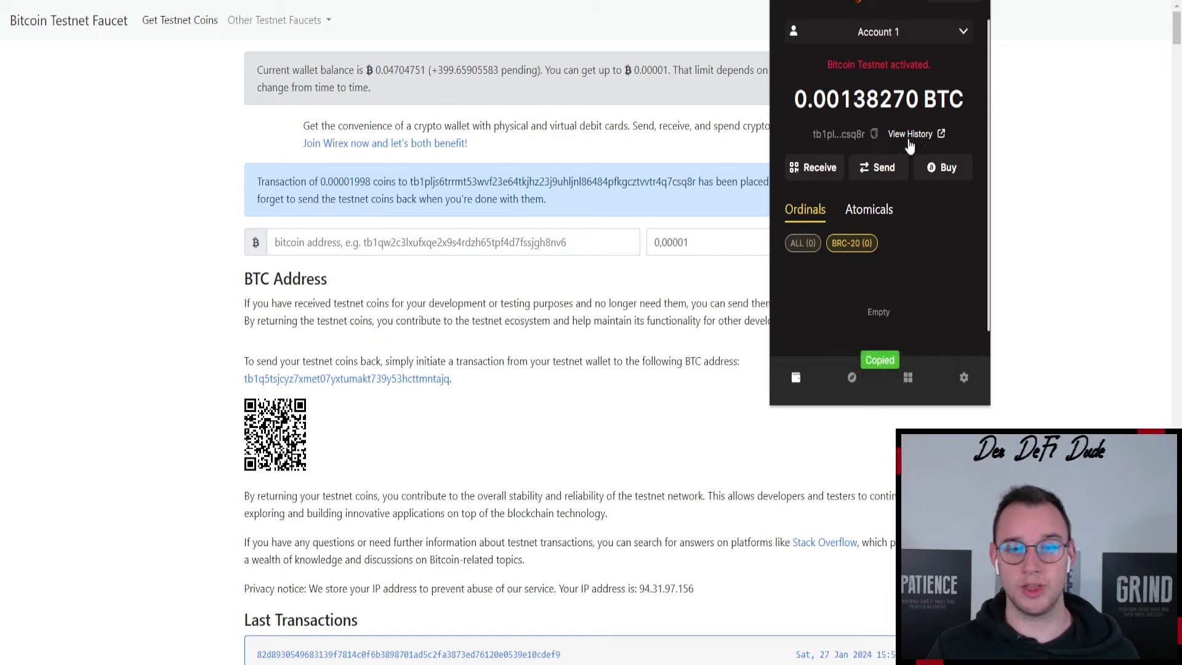
{"action": "left_click", "coordinate": [301, 241]}
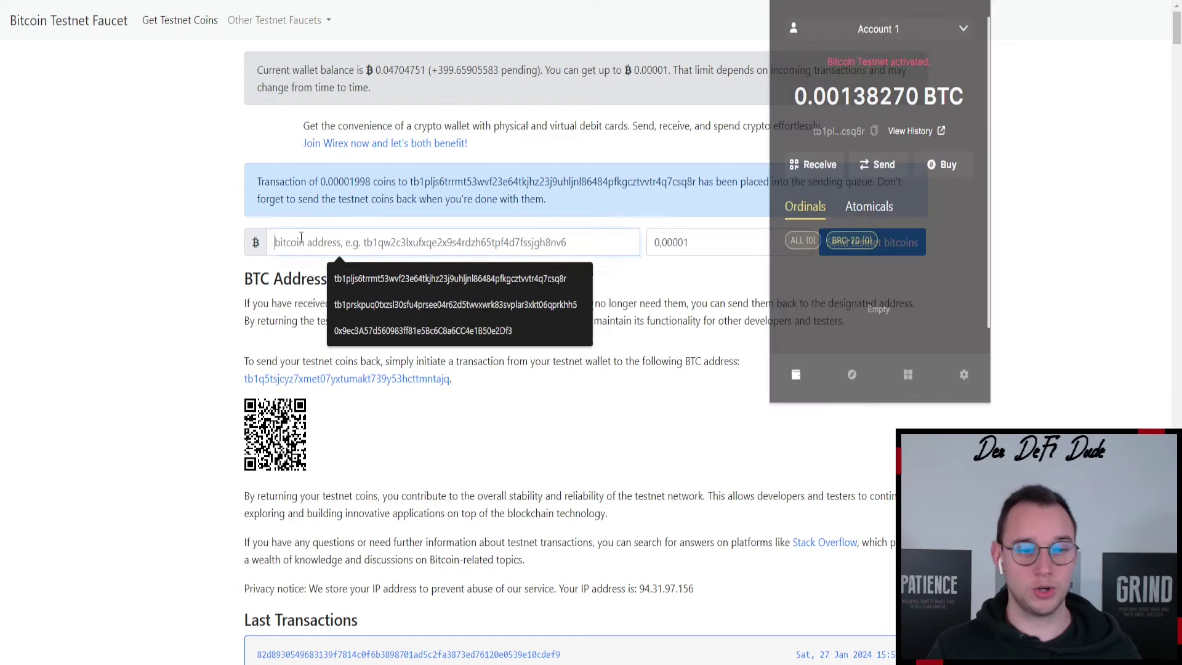
{"action": "key", "text": "ctrl+v"}
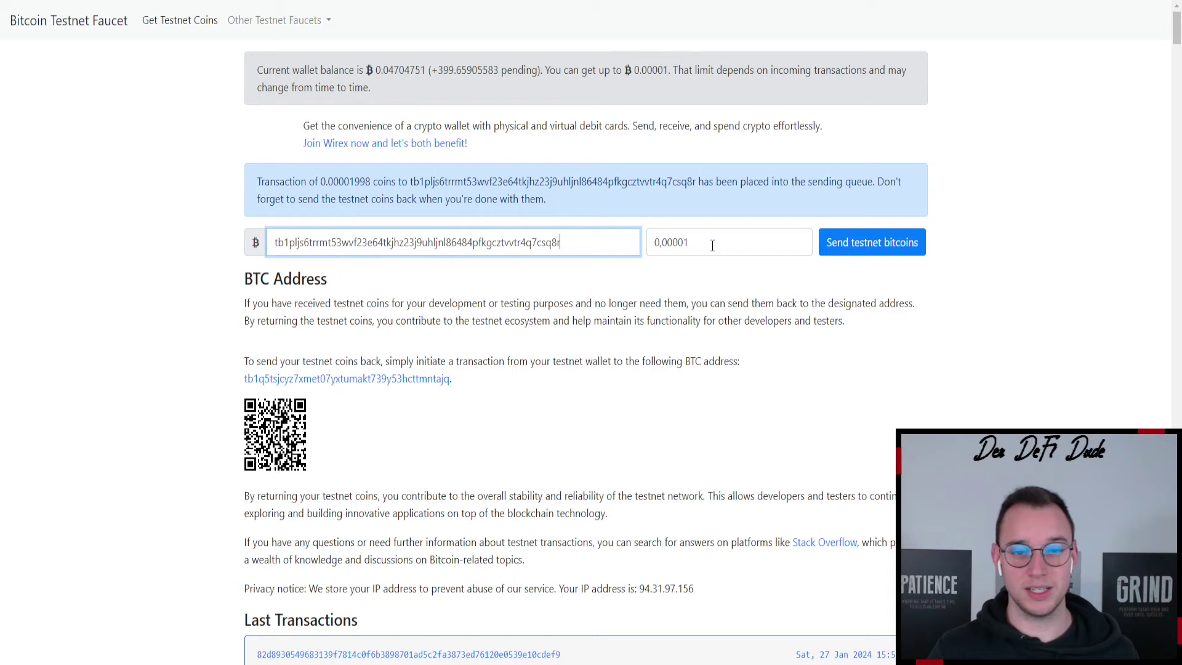
{"action": "double_click", "coordinate": [803, 240]}
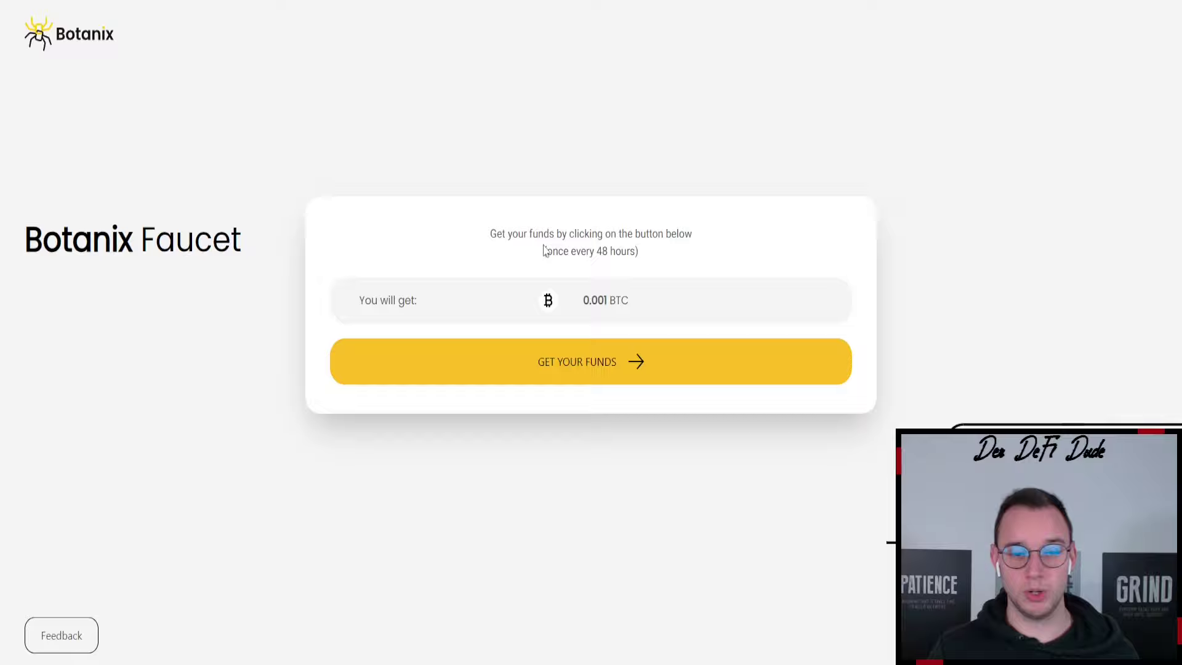
Step: Request 0.001 BTC from the Botanix Faucet and dismiss the once-per-48-hours error
{"action": "left_click", "coordinate": [570, 369]}
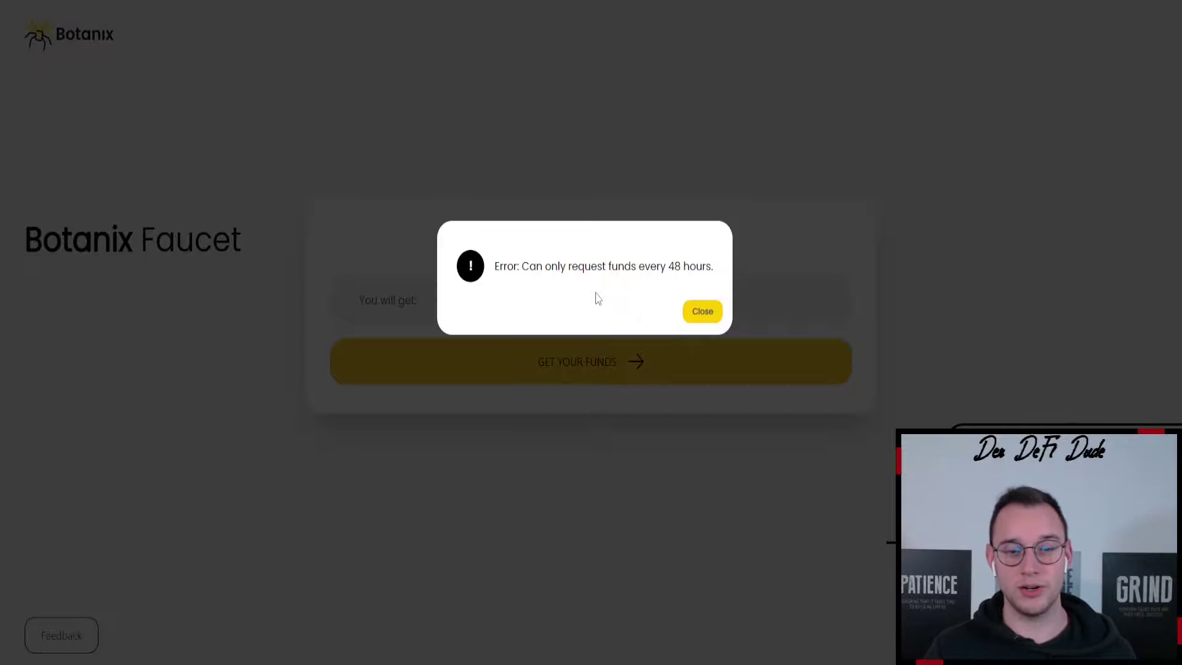
{"action": "left_click", "coordinate": [700, 310]}
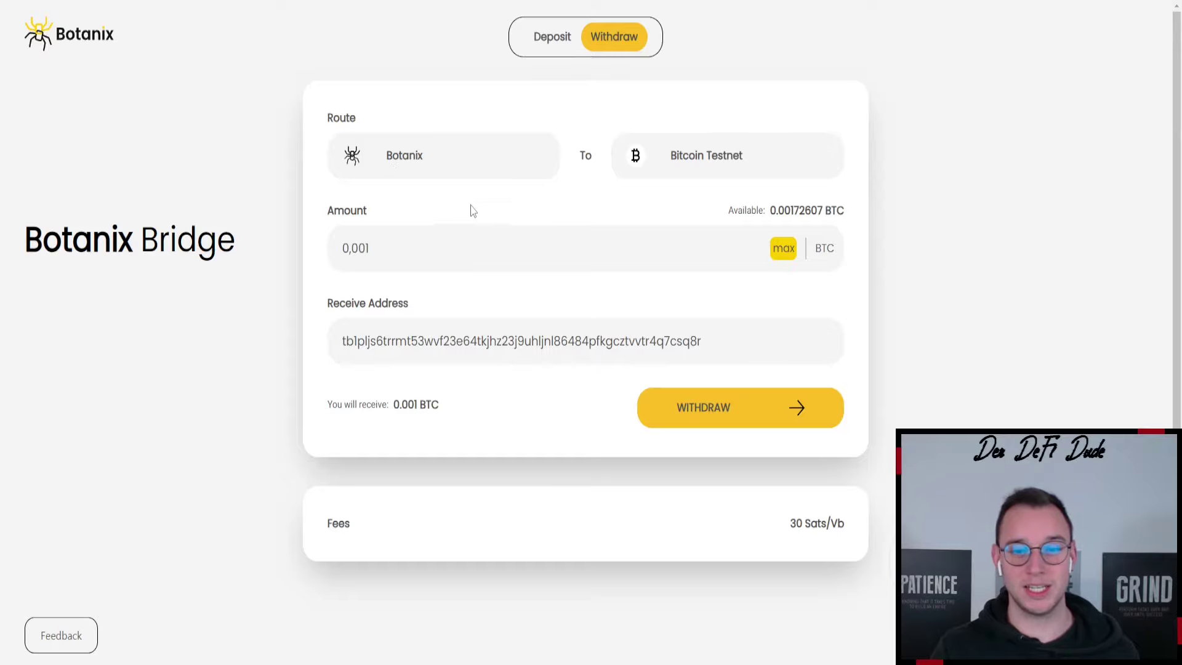
Step: Replace the Botanix Bridge receive address with the UniSat wallet's copied testnet address
{"action": "left_click", "coordinate": [387, 248]}
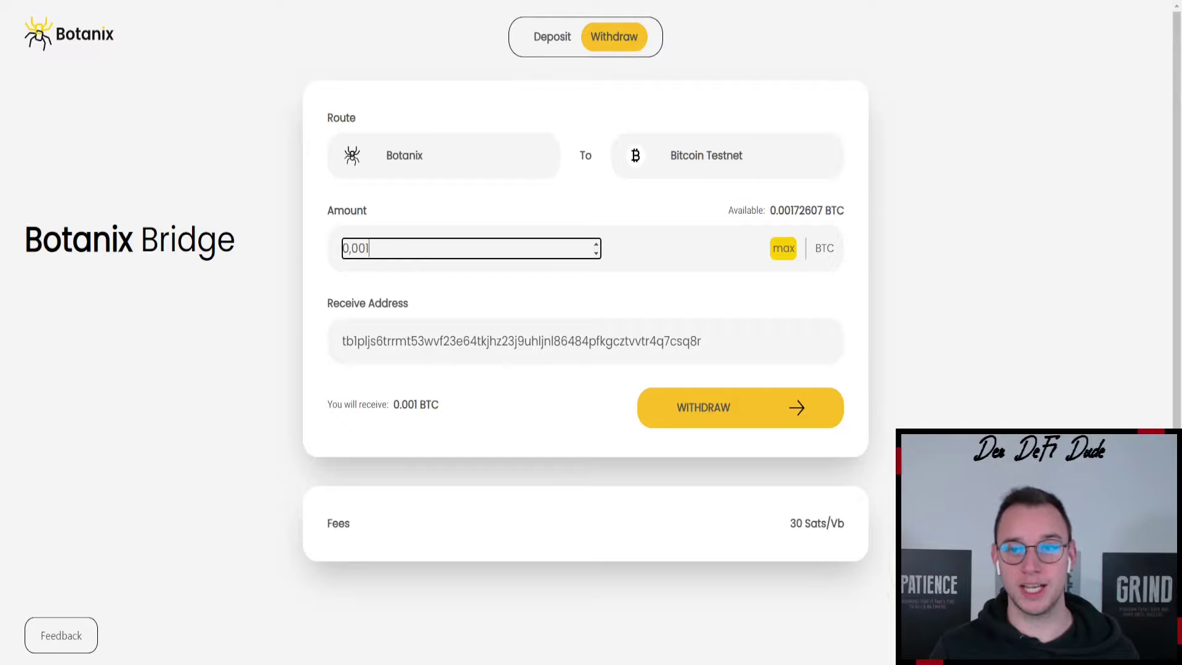
{"action": "left_click", "coordinate": [983, 18]}
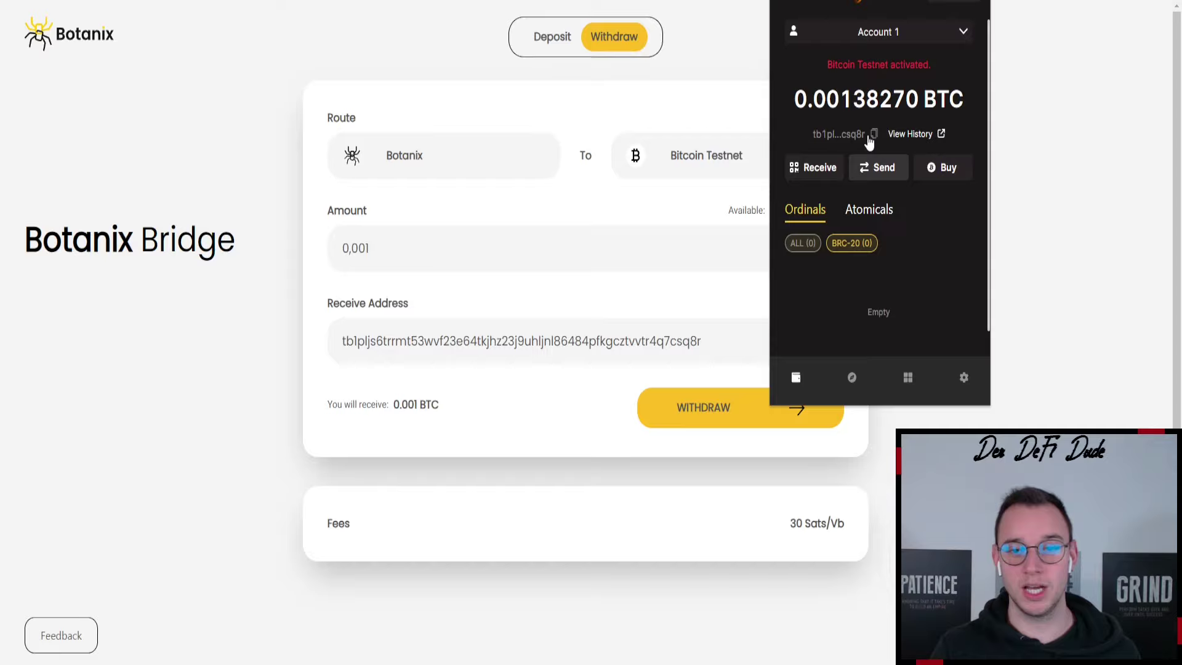
{"action": "left_click", "coordinate": [873, 134]}
{"action": "double_click", "coordinate": [400, 341]}
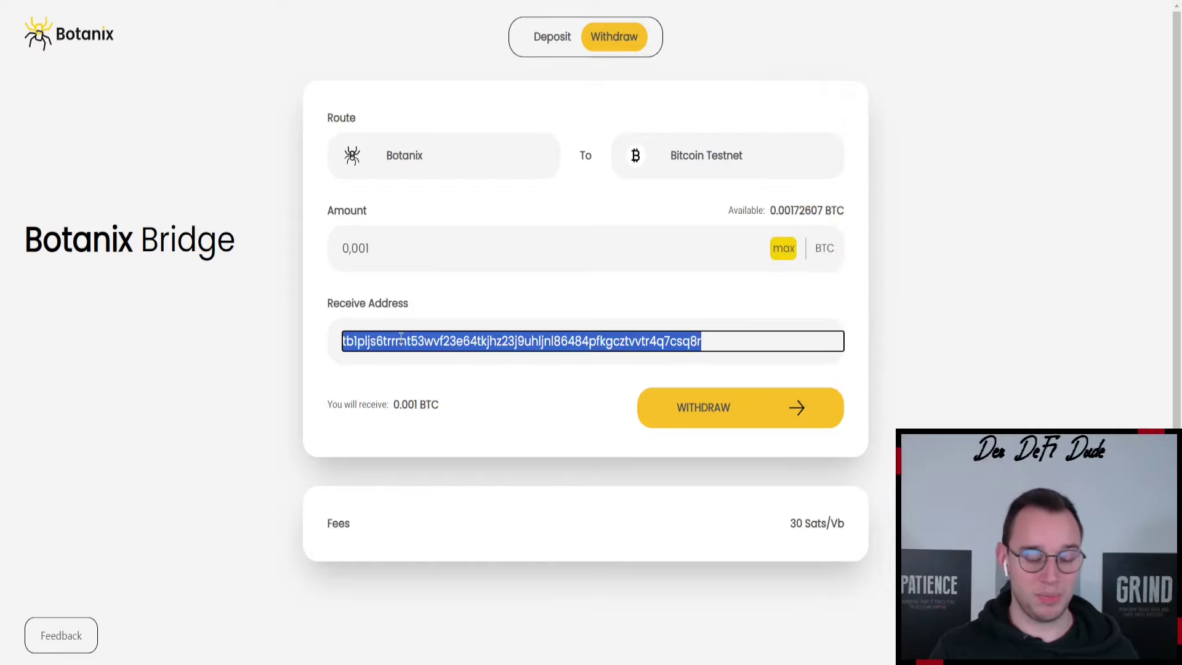
{"action": "key", "text": "ctrl+v"}
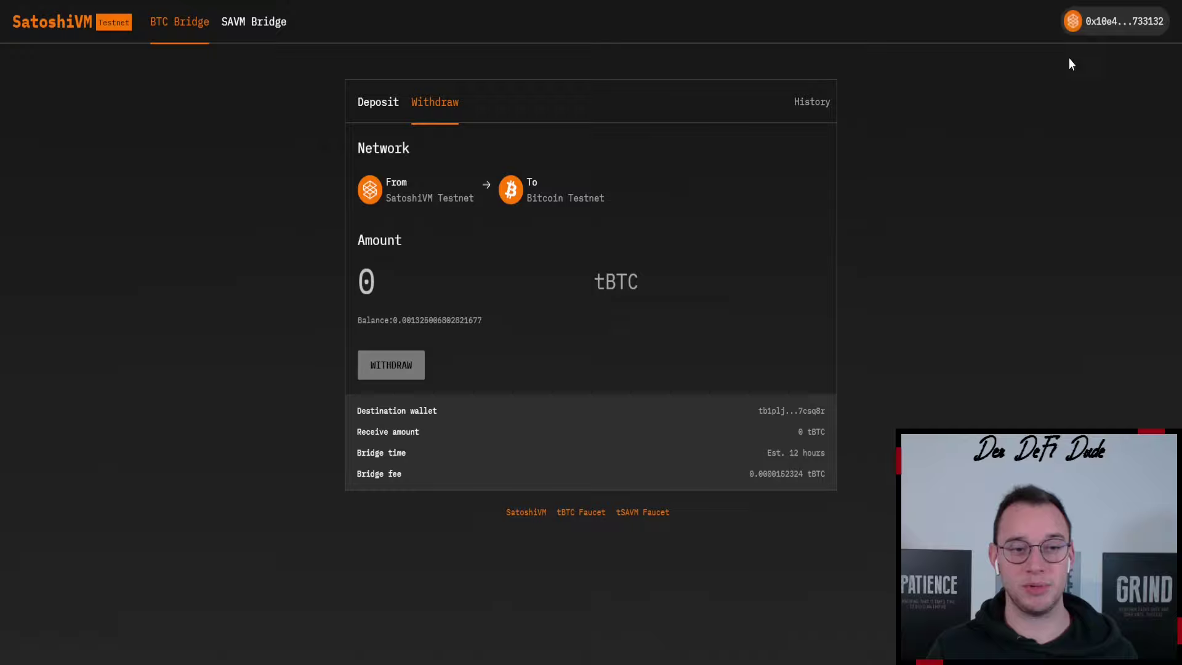
Step: Enter 0.00005 tBTC in the SatoshiVM withdrawal amount, triggering the 0.0001 minimum warning
{"action": "left_click", "coordinate": [426, 121]}
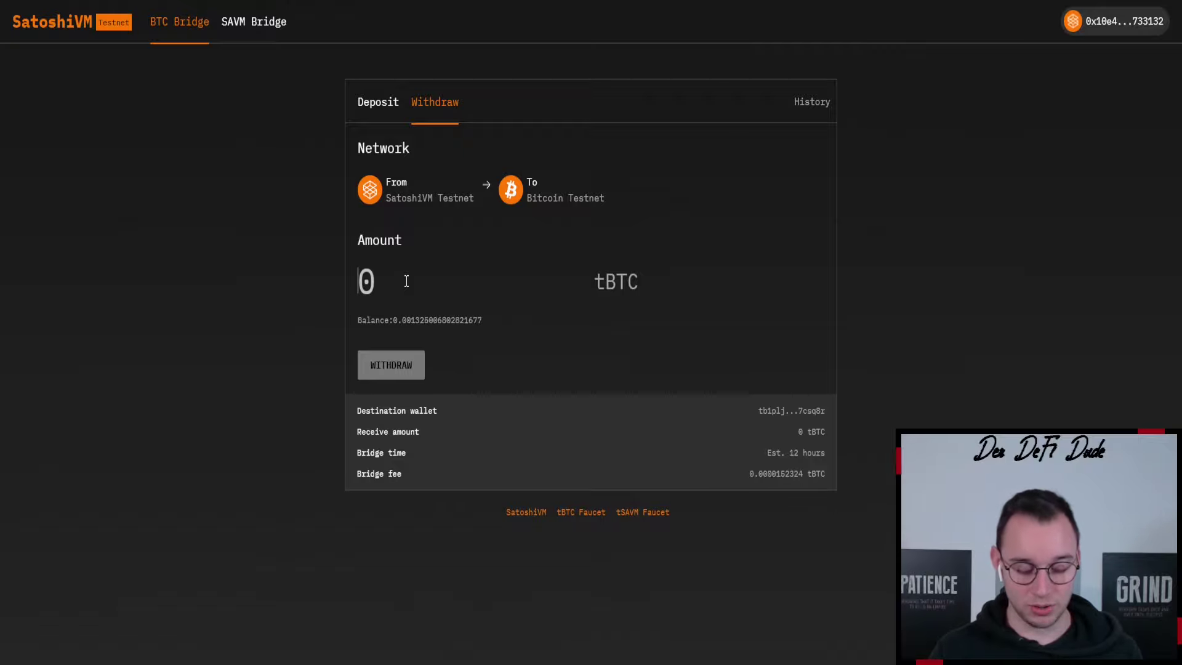
{"action": "type", "text": "0.00005"}
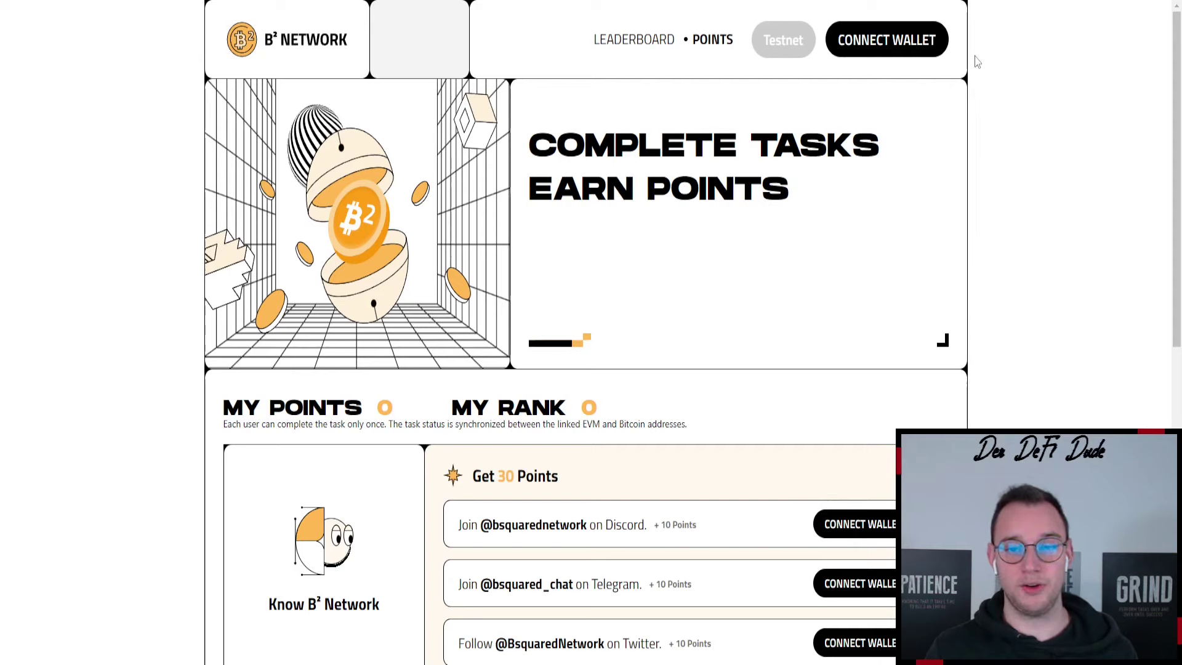
Step: Connect and sign in with Unisat Wallet, then review the points tasks below
{"action": "left_click", "coordinate": [886, 45]}
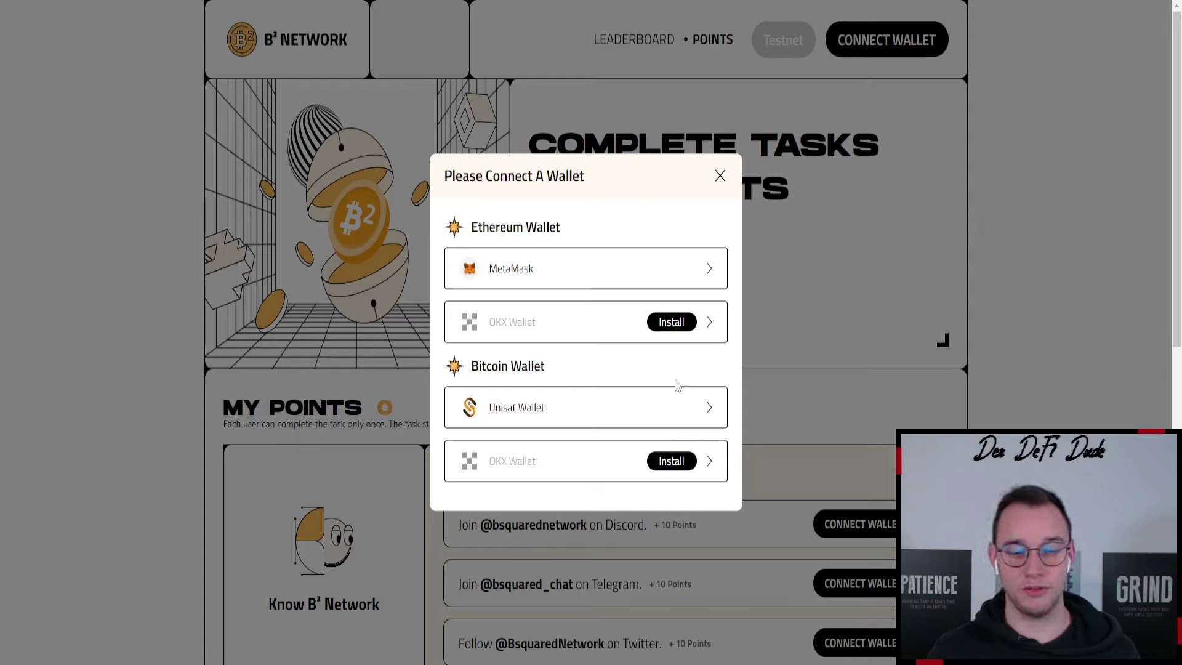
{"action": "left_click", "coordinate": [551, 411]}
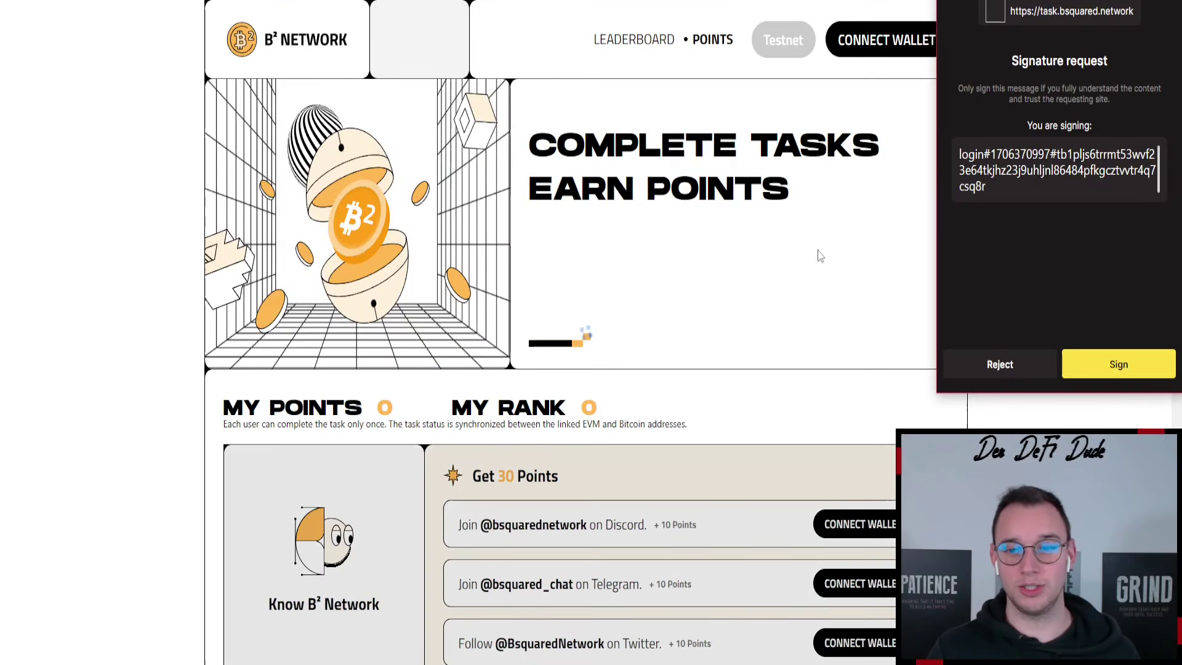
{"action": "left_click", "coordinate": [1097, 376]}
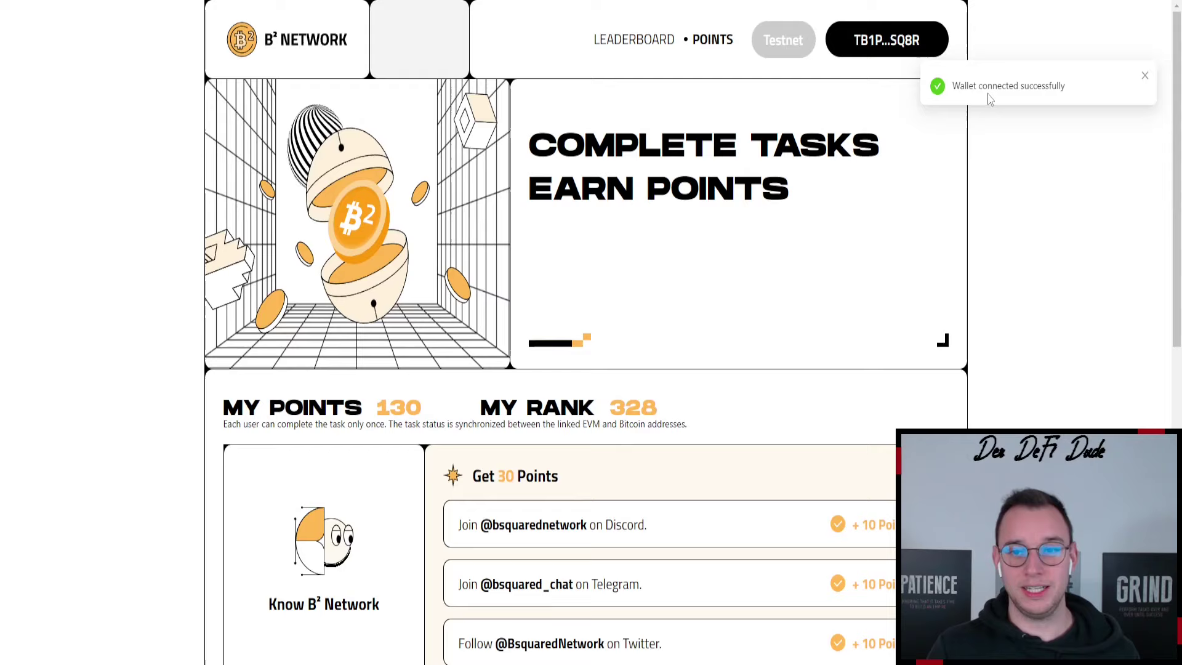
{"action": "scroll", "coordinate": [1040, 188], "scroll_direction": "down", "scroll_amount": 2}
{"action": "scroll", "coordinate": [1041, 188], "scroll_direction": "down", "scroll_amount": 1}
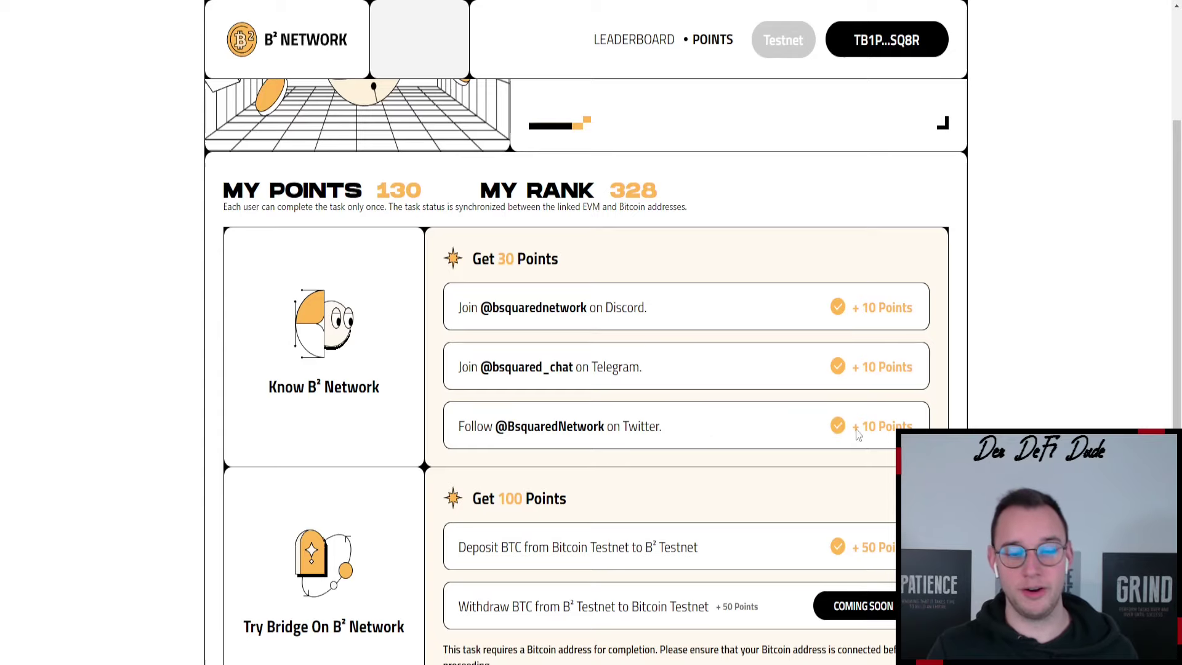
{"action": "scroll", "coordinate": [730, 351], "scroll_direction": "down", "scroll_amount": 2}
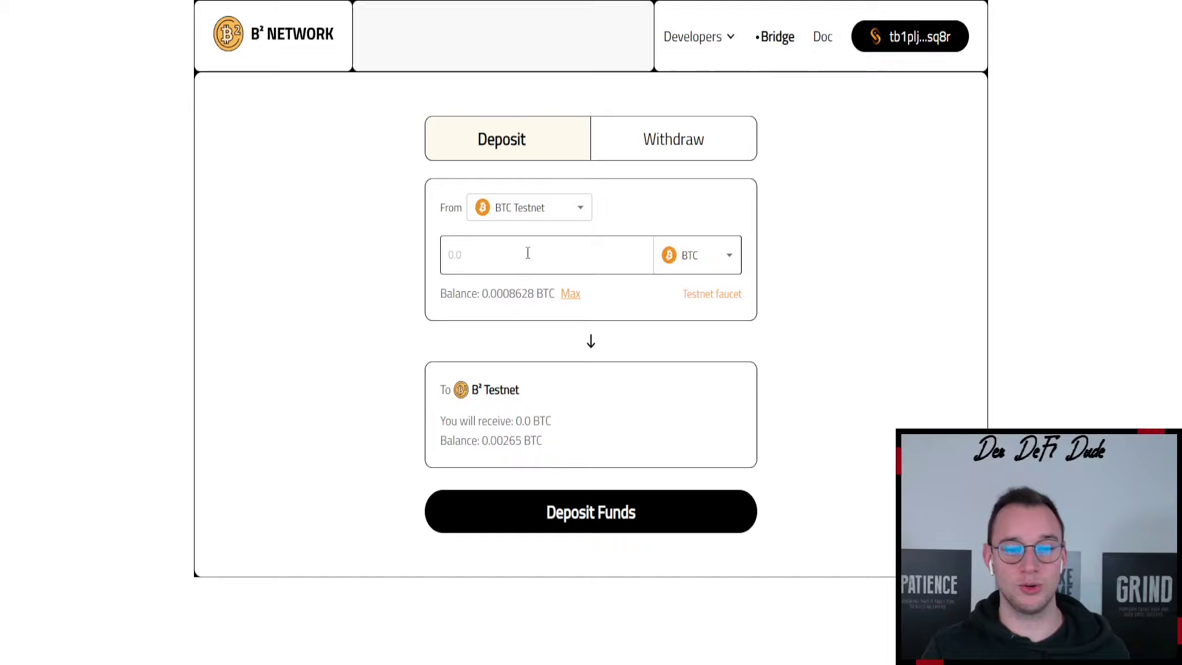
Step: Deposit 0.0001 BTC to B² Testnet, confirming with Sign & Pay in UniSat
{"action": "left_click", "coordinate": [474, 269]}
{"action": "type", "text": "0.0"}
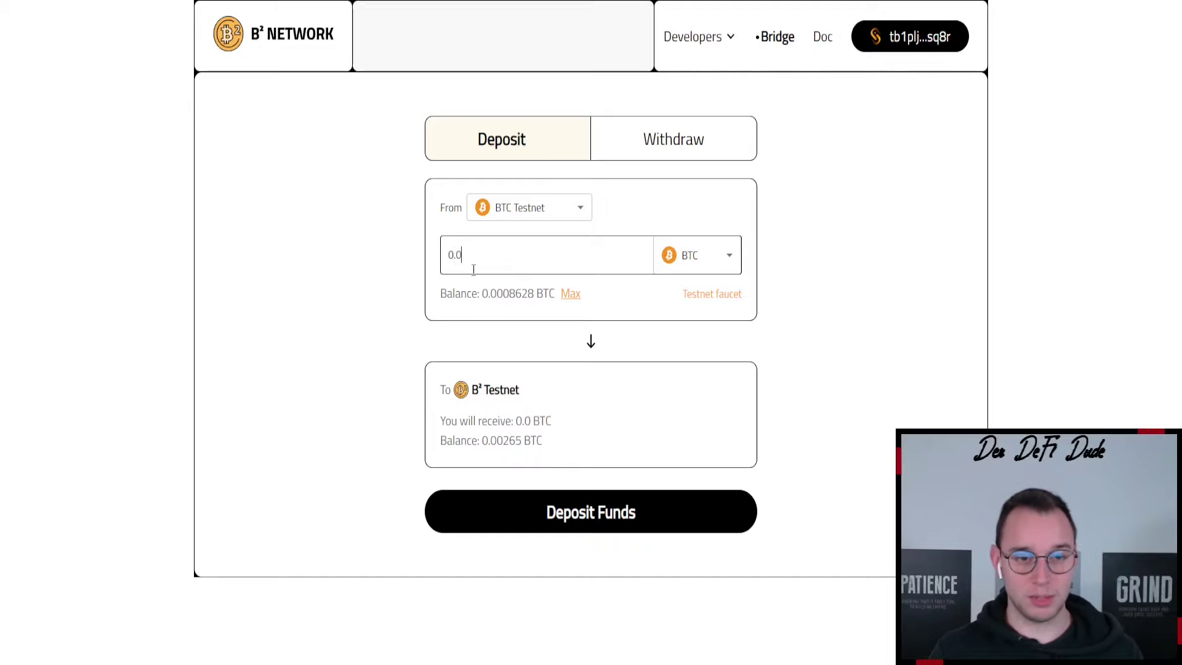
{"action": "type", "text": "001"}
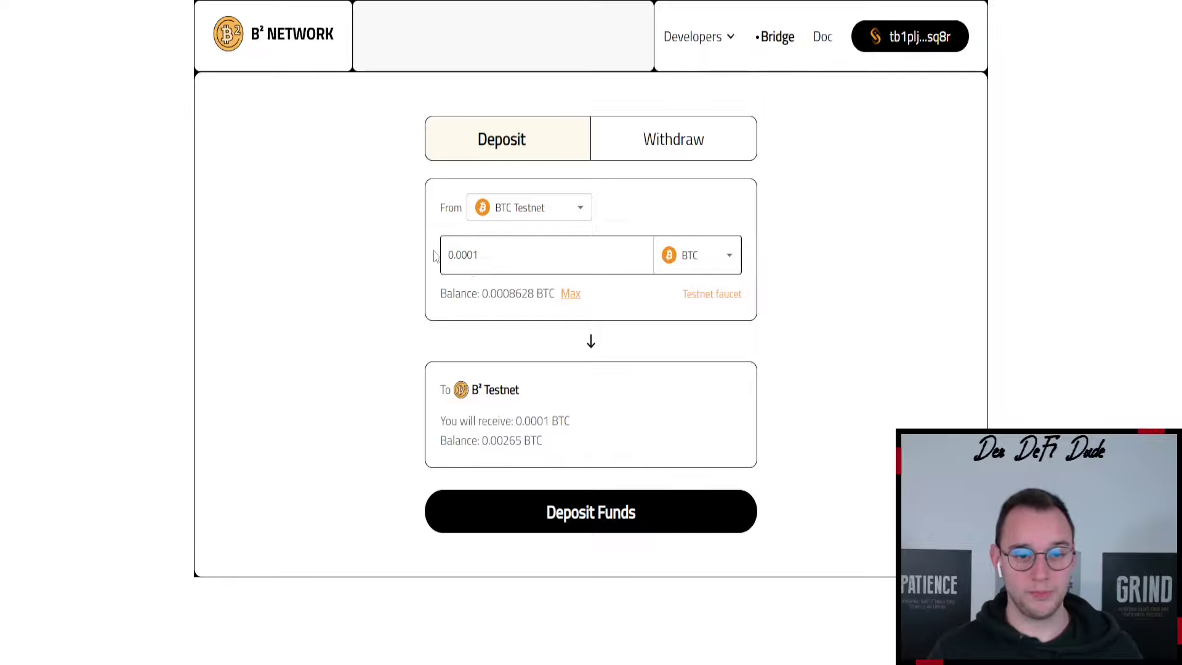
{"action": "left_click", "coordinate": [575, 510]}
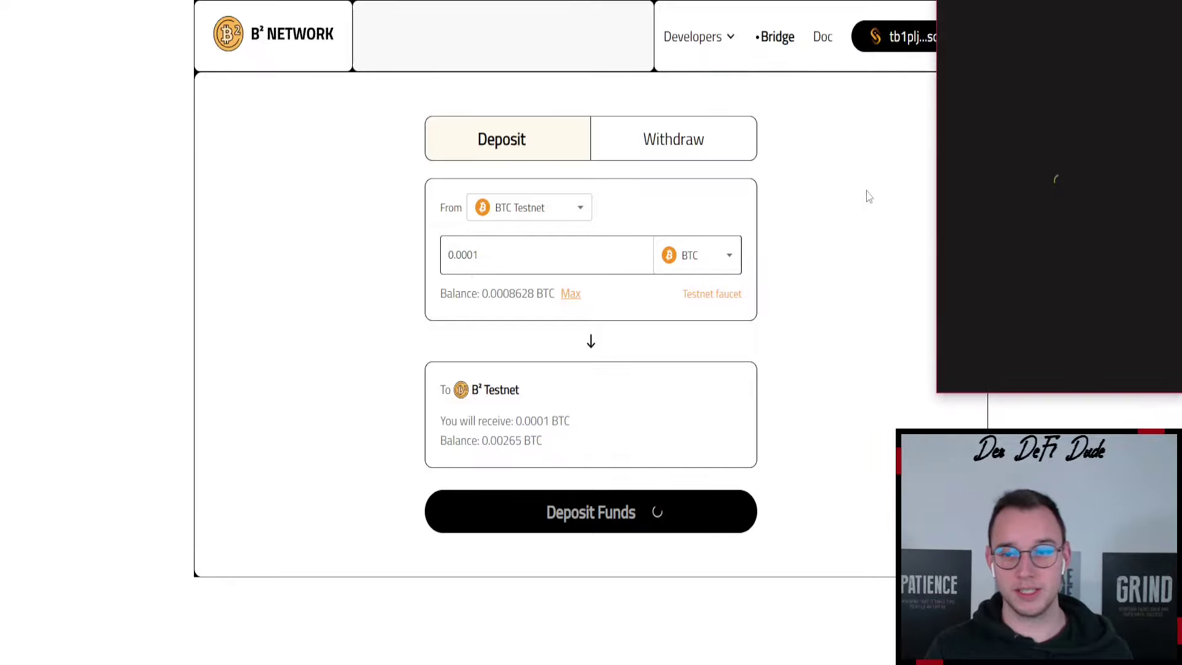
{"action": "left_click", "coordinate": [1105, 370]}
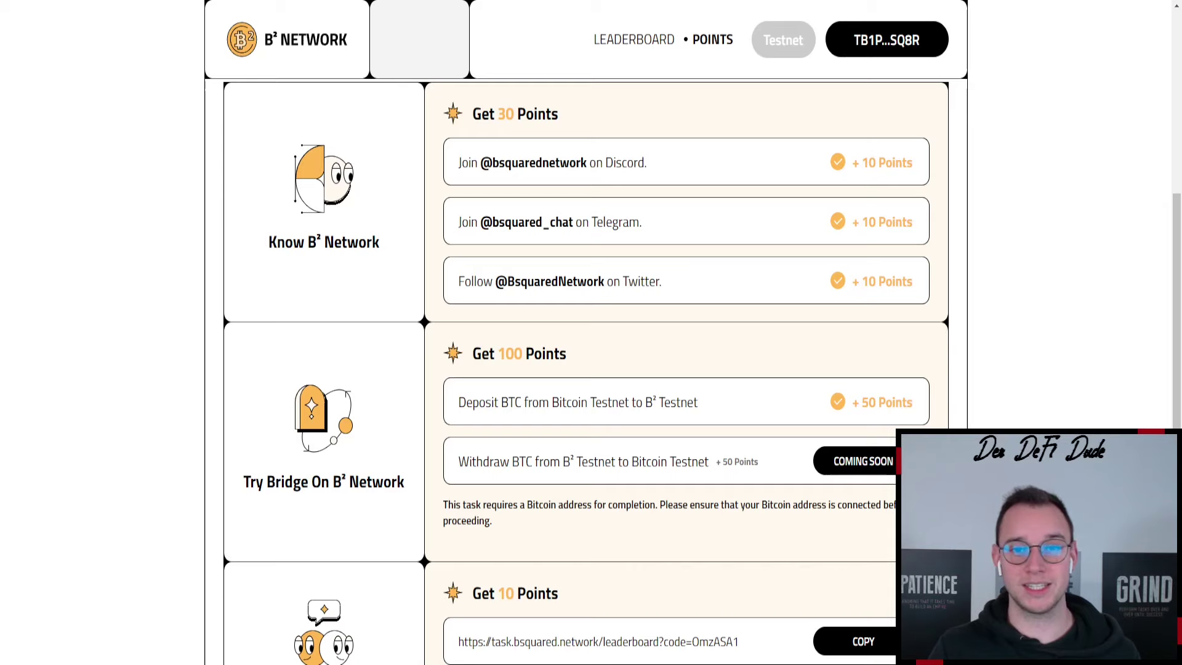
Step: View the Testnet guide, then reach the B² Testnet Faucet through the wallet account panel
{"action": "left_click", "coordinate": [783, 40]}
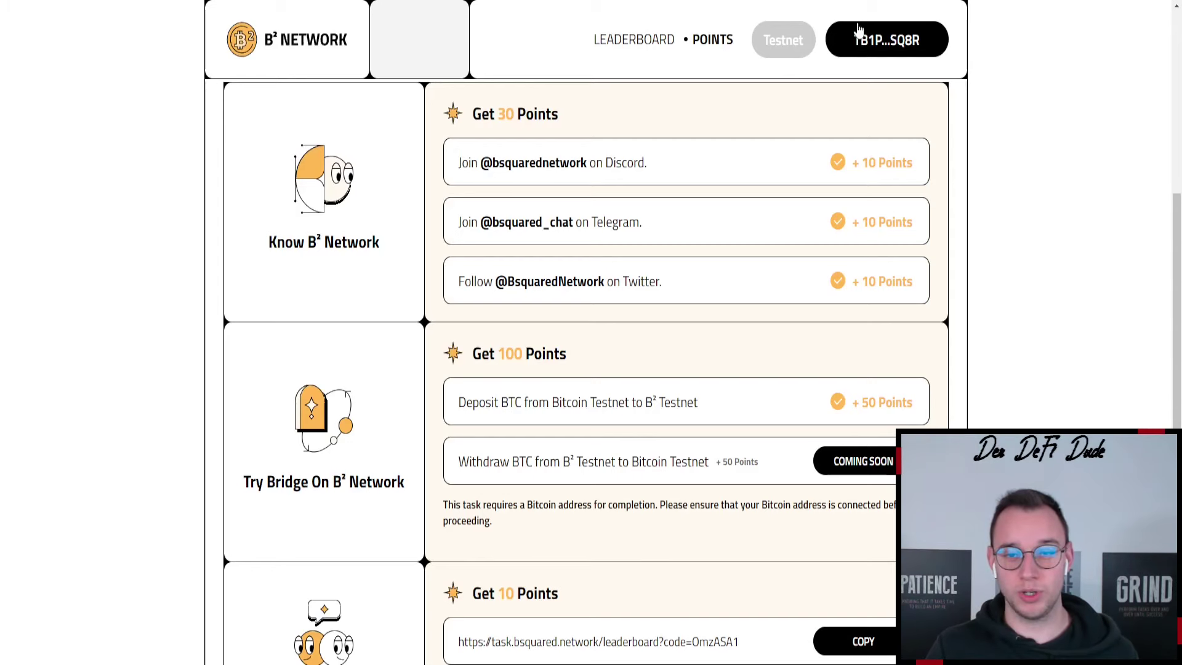
{"action": "left_click", "coordinate": [887, 39]}
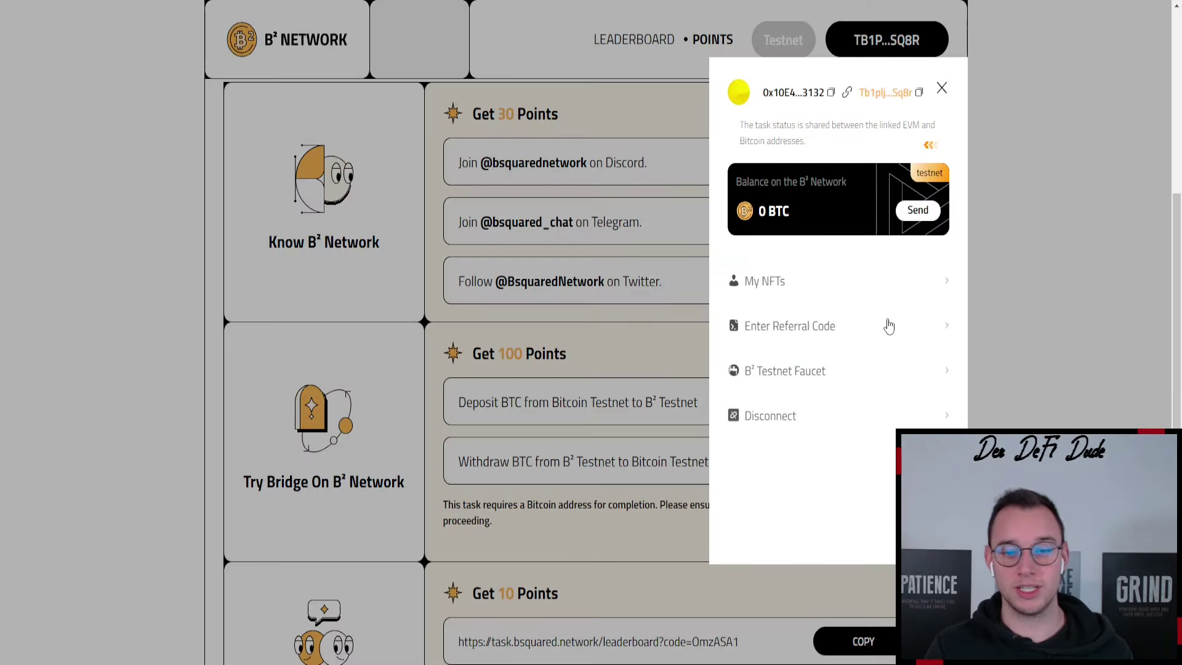
{"action": "left_click", "coordinate": [788, 371]}
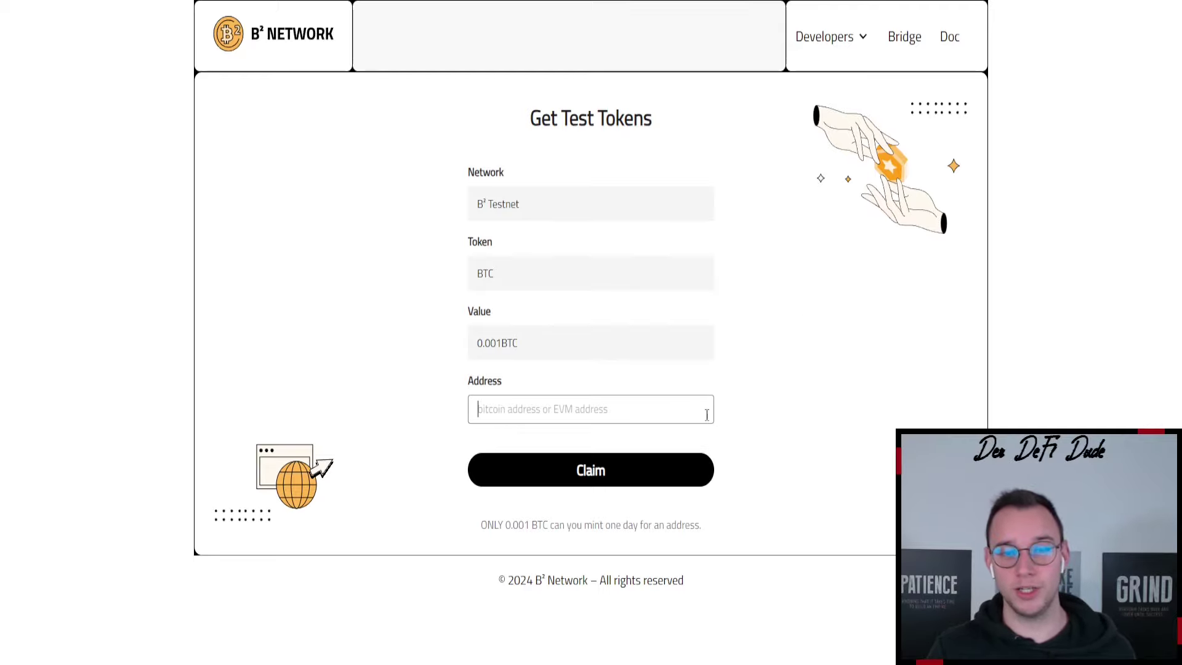
Step: Select the Address field on the Get Test Tokens form
{"action": "left_click", "coordinate": [684, 409]}
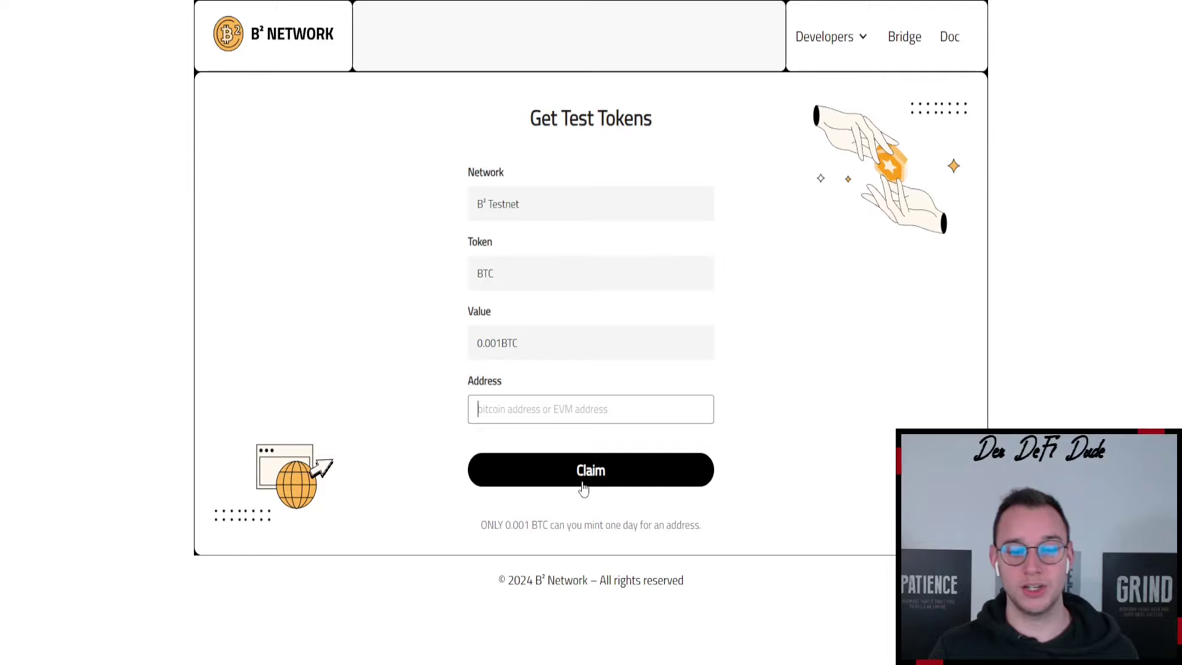